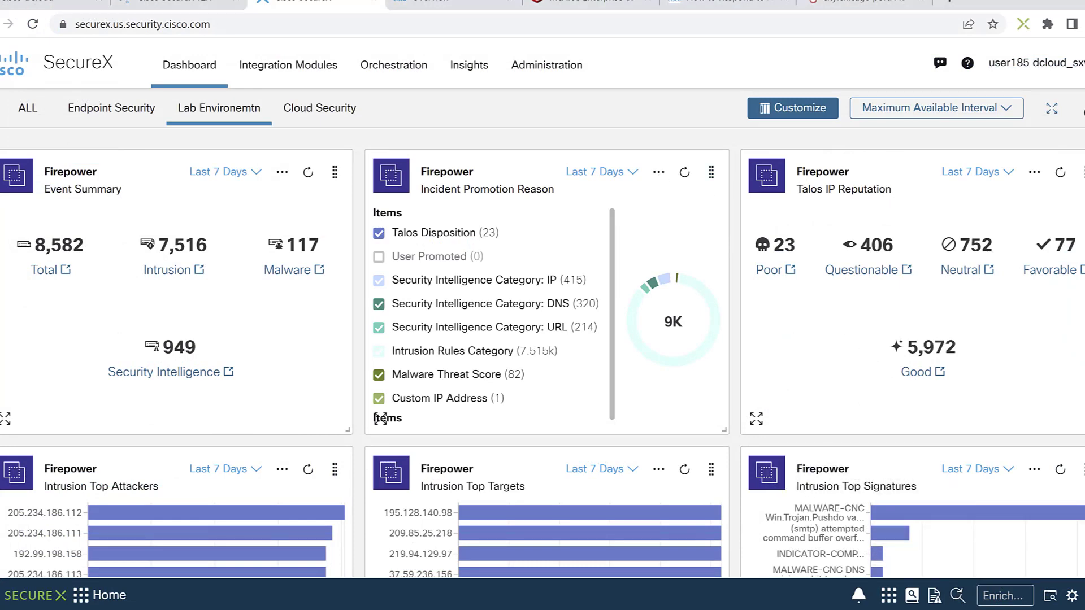
Expand and enlarge the SecureX ribbon's Home panel, then switch to the Cisco Umbrella Overview
{"action": "left_click", "coordinate": [101, 596]}
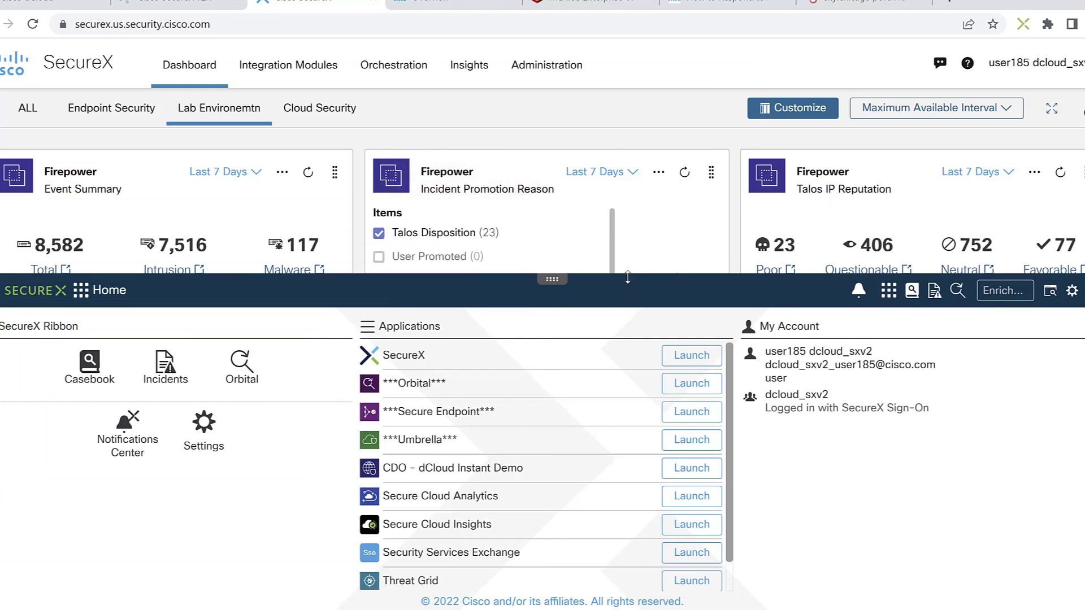
{"action": "mouse_move", "coordinate": [628, 275]}
{"action": "left_mouse_down"}
{"action": "mouse_move", "coordinate": [636, 121]}
{"action": "mouse_move", "coordinate": [634, 263]}
{"action": "left_mouse_up"}
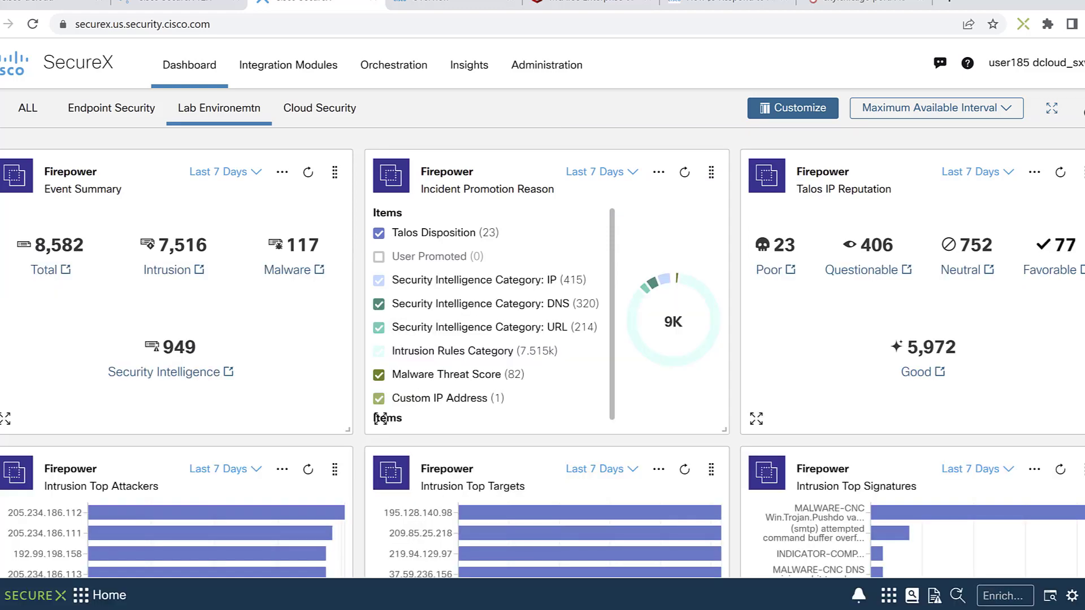
{"action": "left_click", "coordinate": [439, 3]}
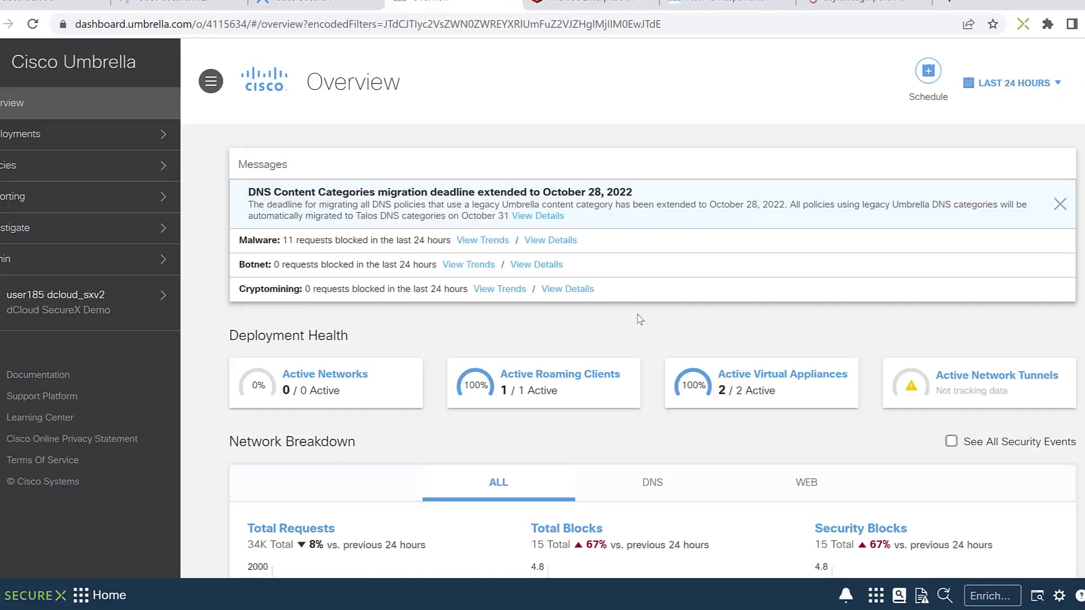
Expand the SecureX ribbon over Cisco Umbrella's Overview page, then collapse it again
{"action": "left_click", "coordinate": [875, 596]}
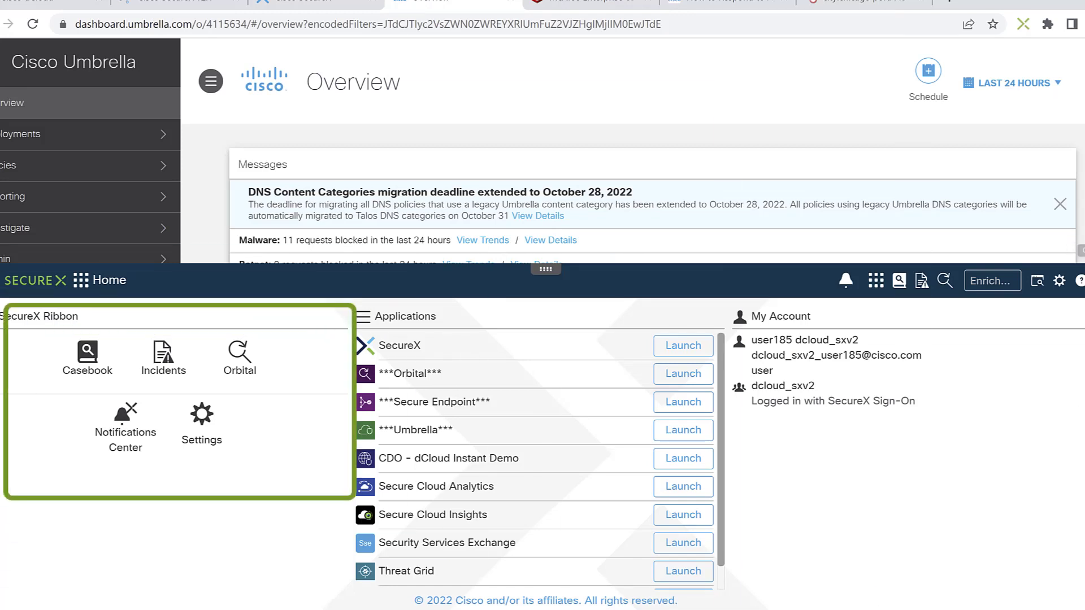
{"action": "left_click", "coordinate": [1078, 248]}
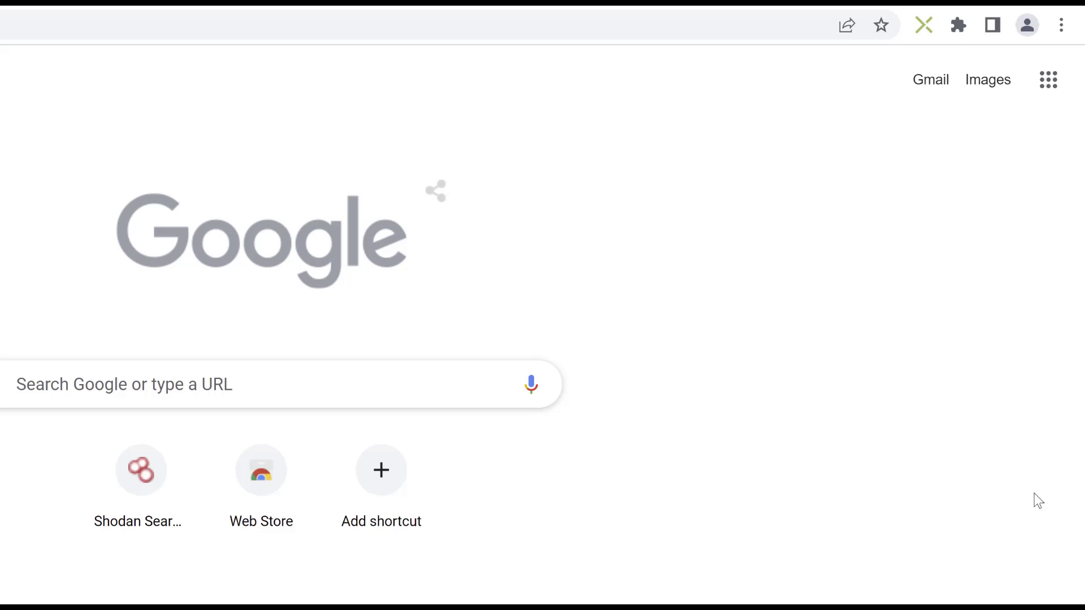
Open the SecureX extension's home panel and preview its ribbon tool icons
{"action": "left_click", "coordinate": [924, 25]}
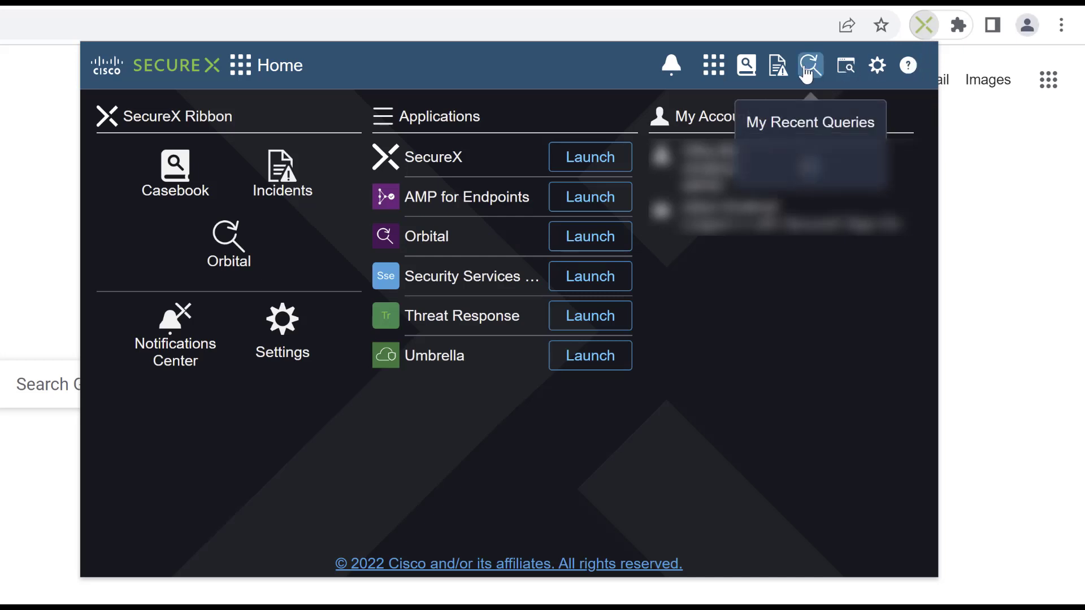
{"action": "mouse_move", "coordinate": [774, 67]}
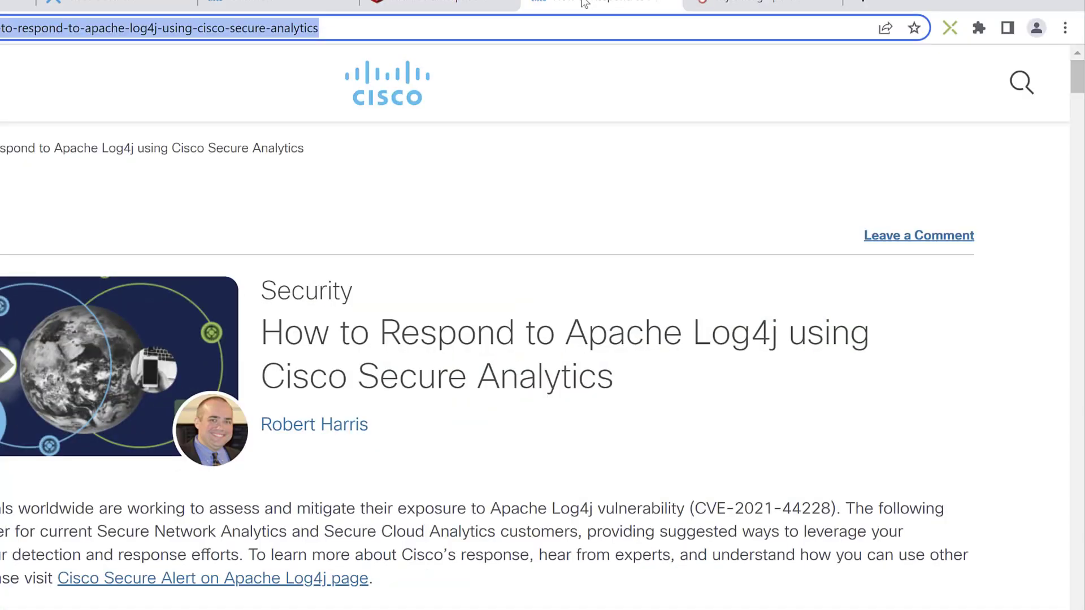
Scan the Log4j article with the SecureX extension, finding 26 observables including 11 domains
{"action": "left_click", "coordinate": [950, 28]}
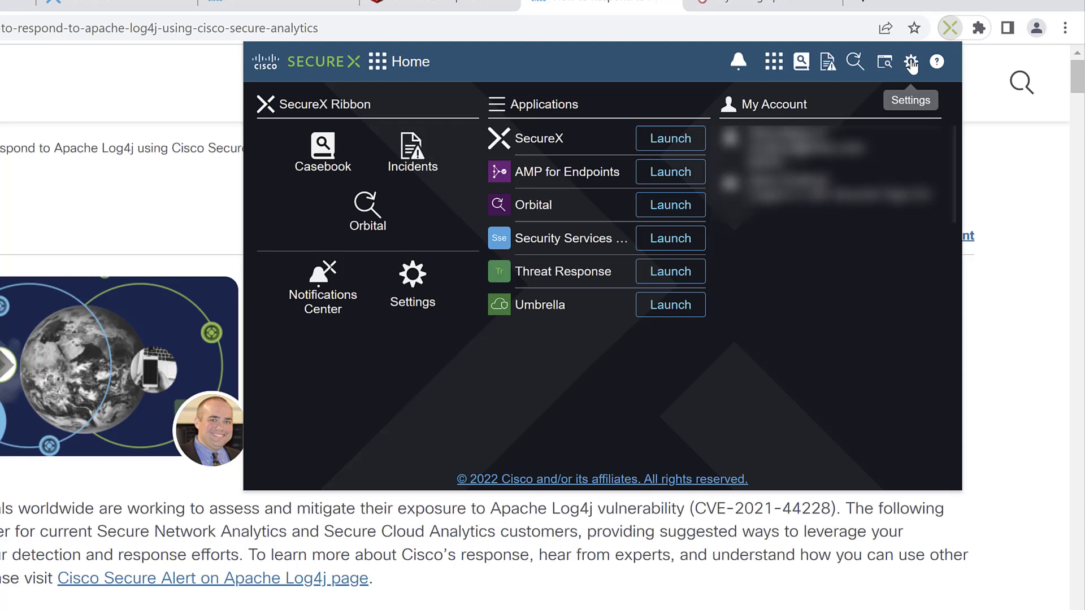
{"action": "left_click", "coordinate": [885, 64]}
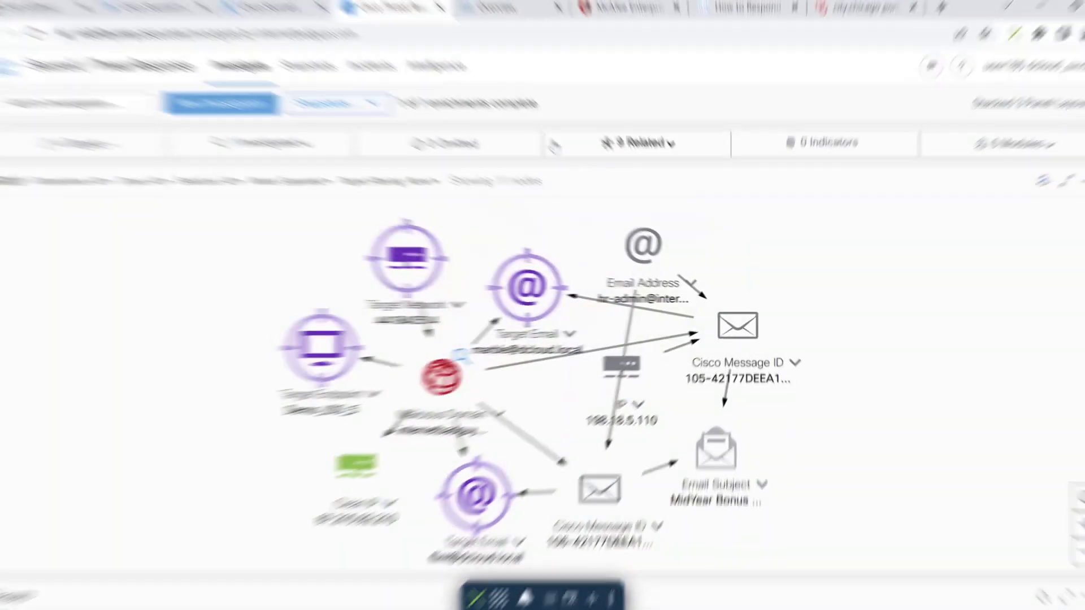
Rearrange the internetbadguys.com graph nodes and show the Cisco Message ID node's actions
{"action": "left_click_drag", "start_coordinate": [738, 325], "coordinate": [883, 334]}
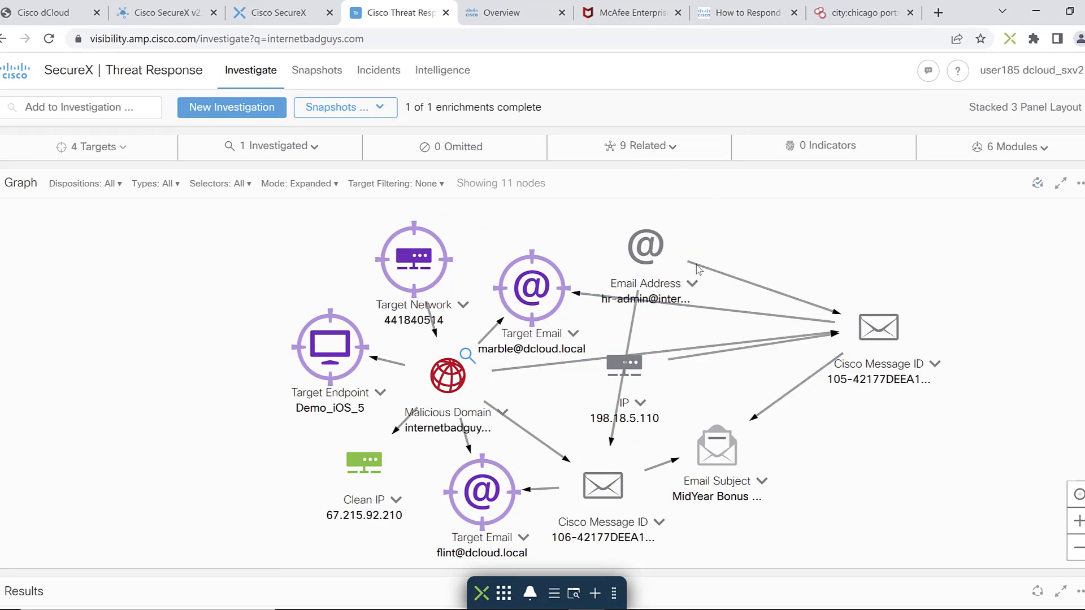
{"action": "left_click_drag", "start_coordinate": [629, 249], "coordinate": [636, 212]}
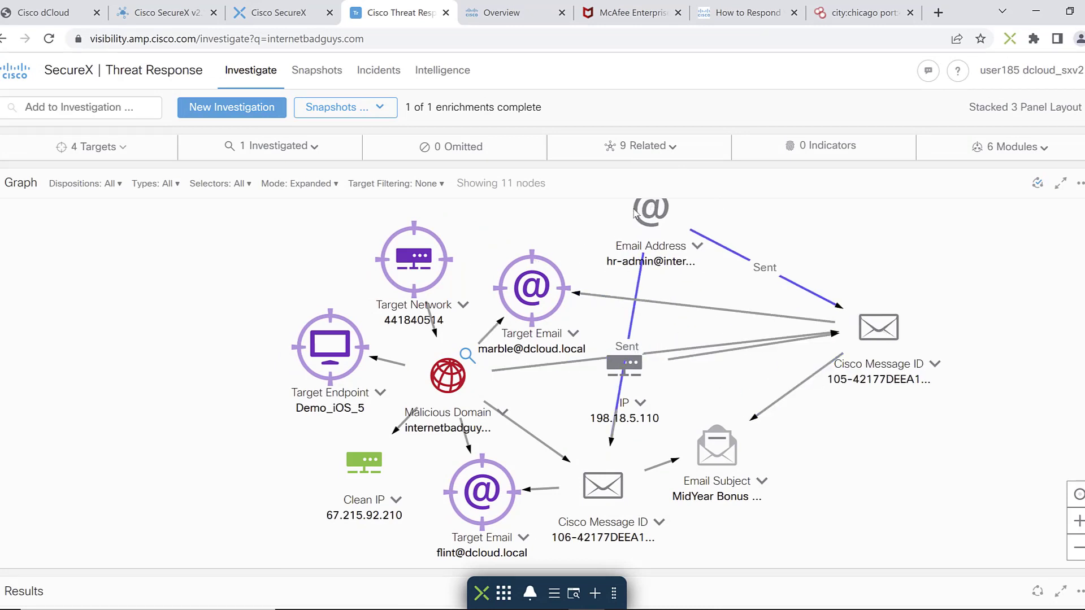
{"action": "left_click_drag", "start_coordinate": [416, 261], "coordinate": [405, 232]}
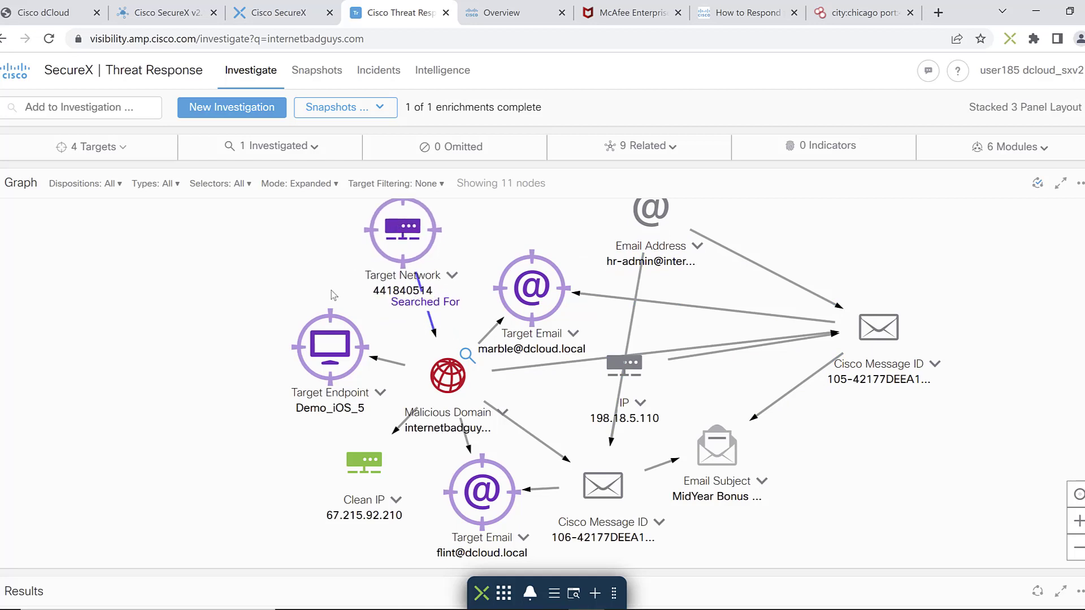
{"action": "left_click_drag", "start_coordinate": [329, 346], "coordinate": [160, 314]}
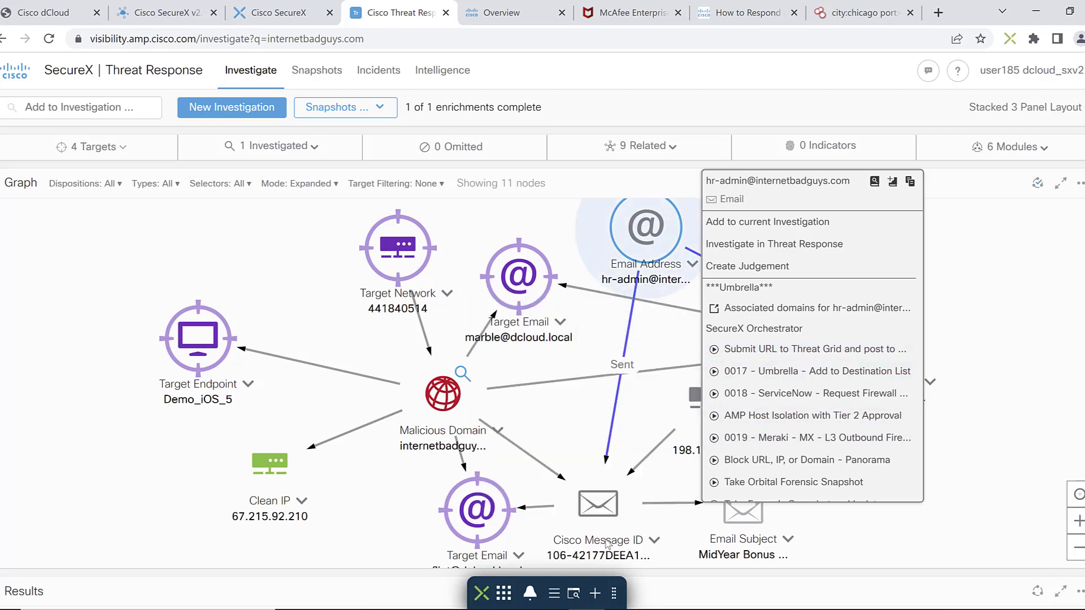
{"action": "left_click", "coordinate": [656, 541]}
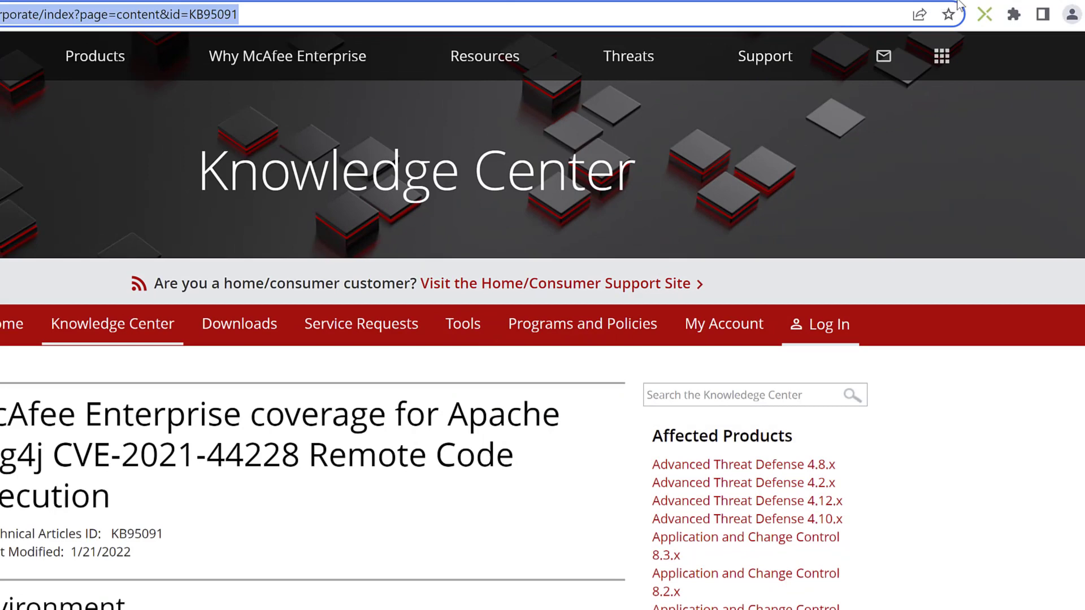
Filter the McAfee article's observables to malicious ones and investigate its 12 hashes in Threat Response
{"action": "left_click", "coordinate": [984, 15]}
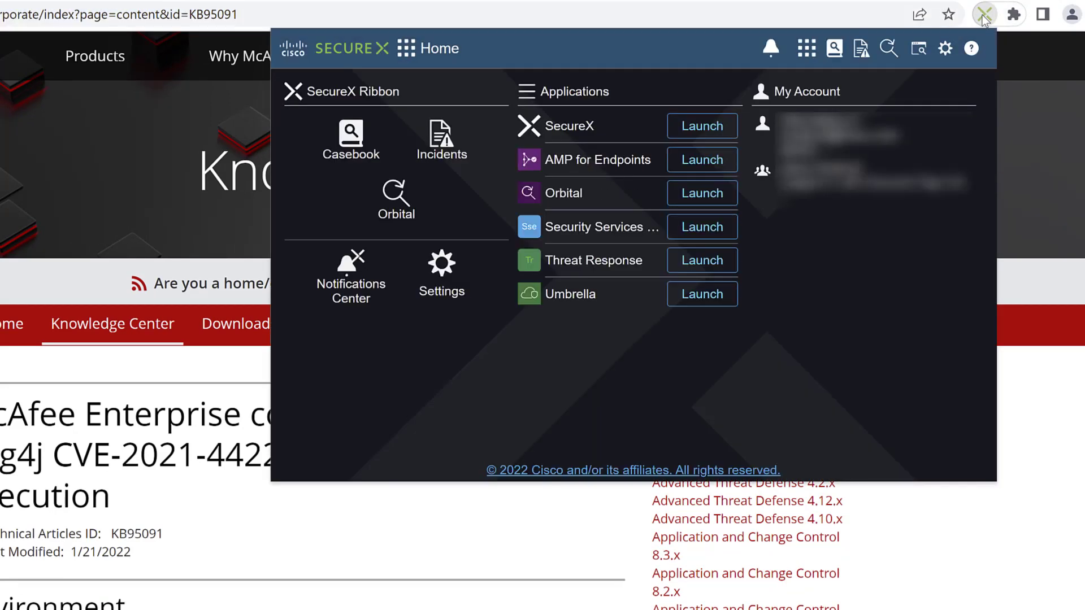
{"action": "left_click", "coordinate": [919, 50]}
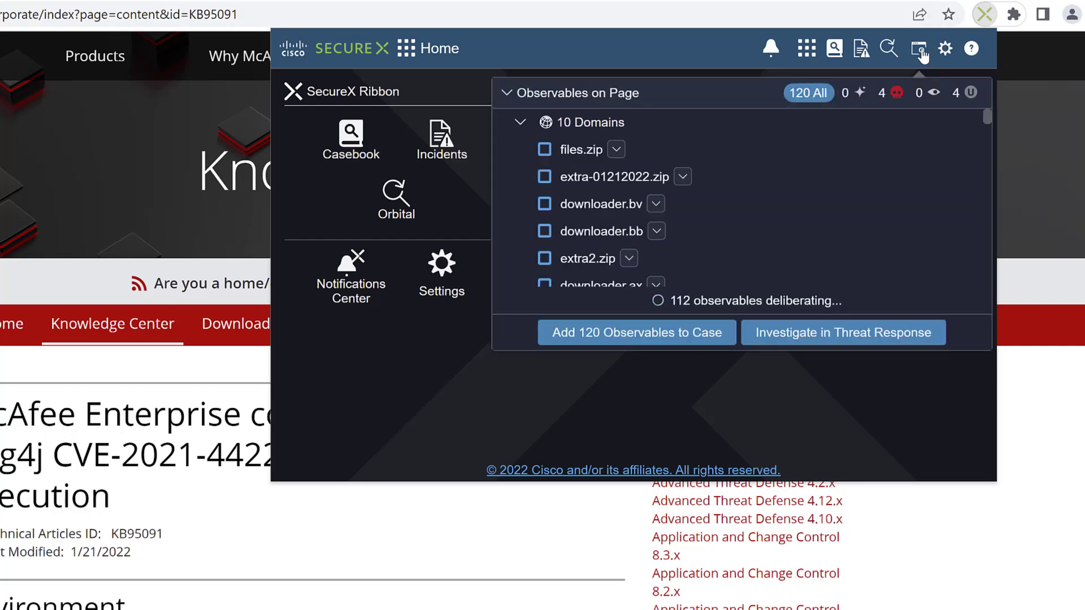
{"action": "left_click", "coordinate": [895, 94]}
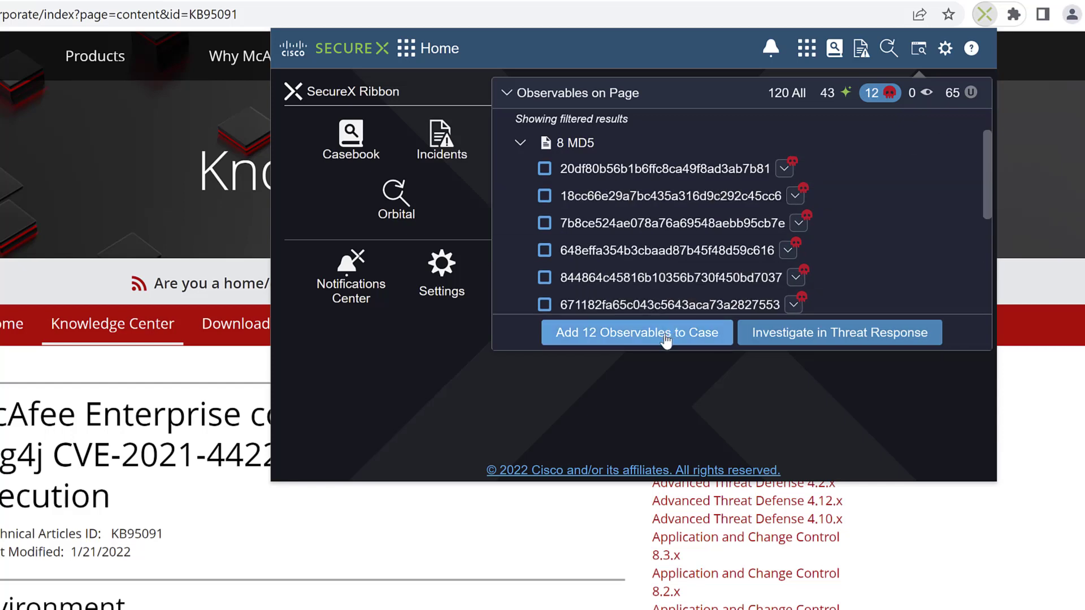
{"action": "left_click", "coordinate": [808, 335]}
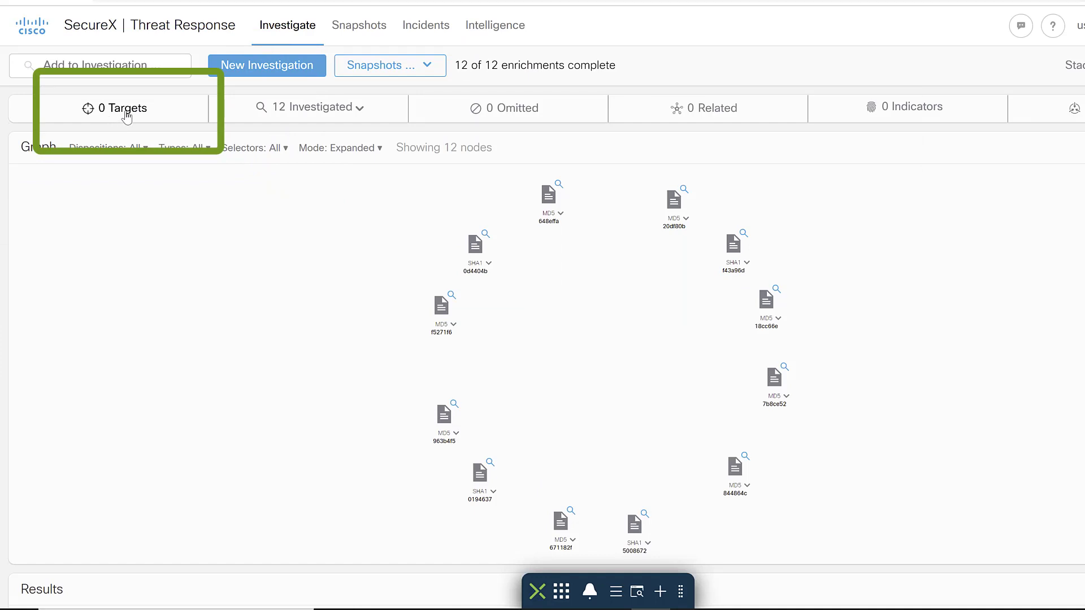
Review actions for the MD5 648effa and SHA-1 0194637 hashes, then reopen the ribbon on the McAfee article
{"action": "left_click", "coordinate": [561, 213]}
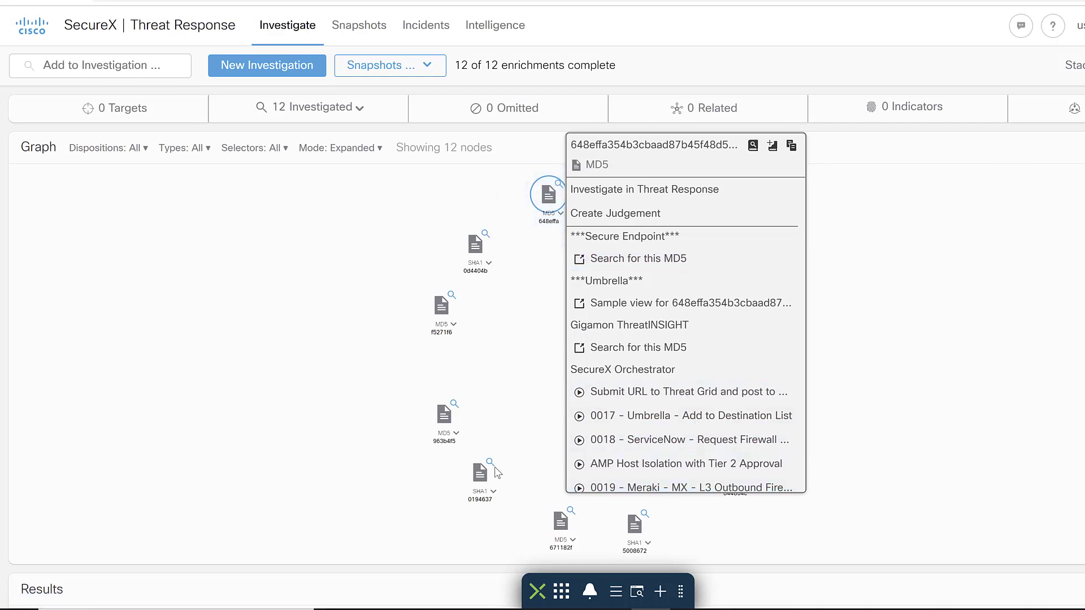
{"action": "left_click", "coordinate": [494, 493]}
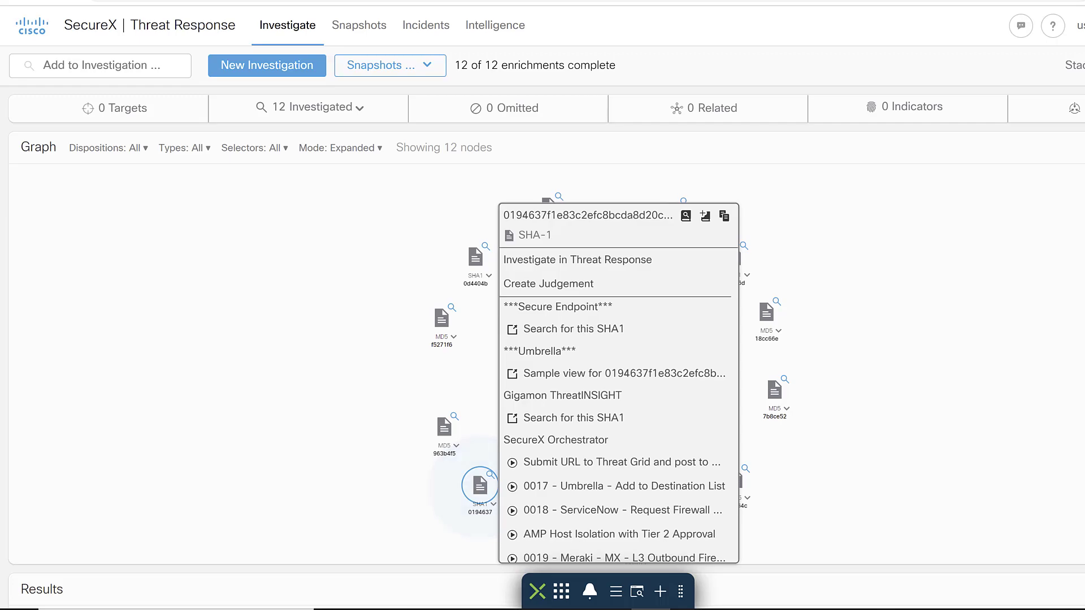
{"action": "left_click", "coordinate": [538, 8]}
{"action": "left_click", "coordinate": [1011, 22]}
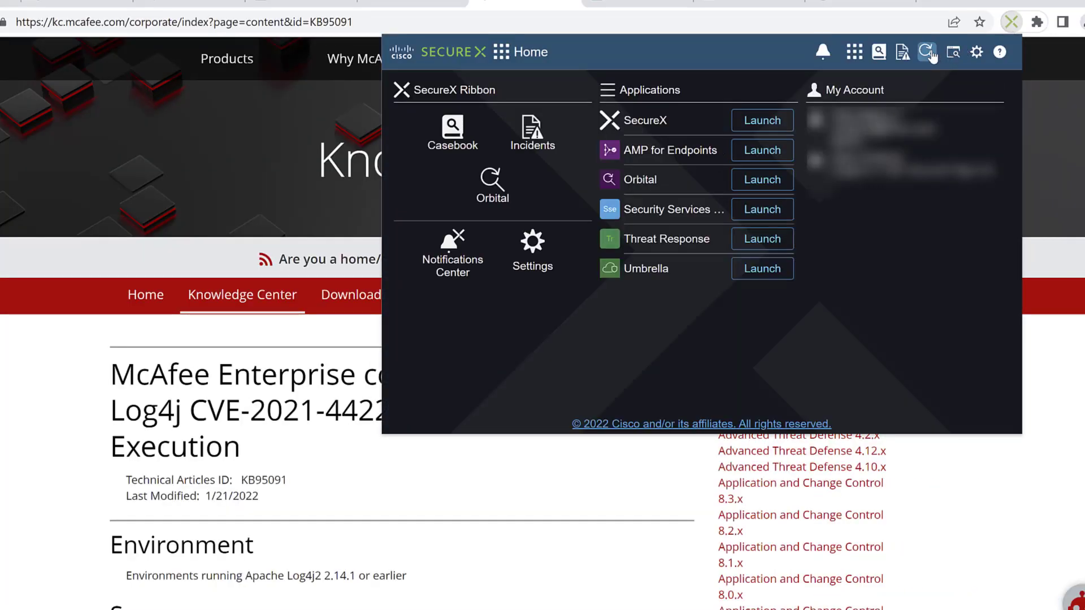
Add the page's 12 observables to a new case titled 'LOG4j Case May 30, 2022, 2:12:13 PM'
{"action": "left_click", "coordinate": [927, 52]}
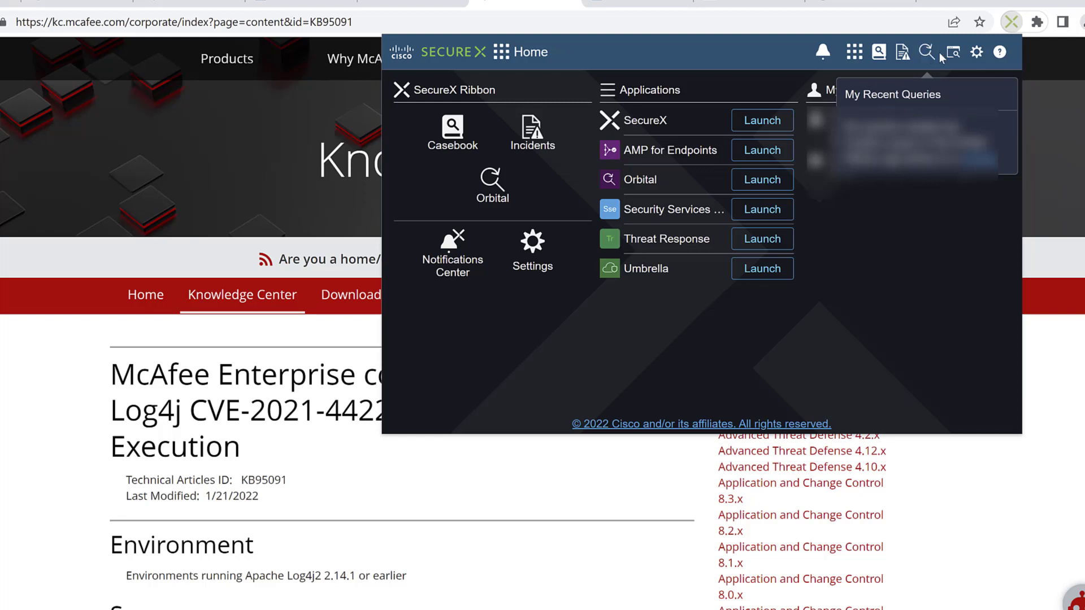
{"action": "left_click", "coordinate": [953, 52]}
{"action": "left_click", "coordinate": [710, 310]}
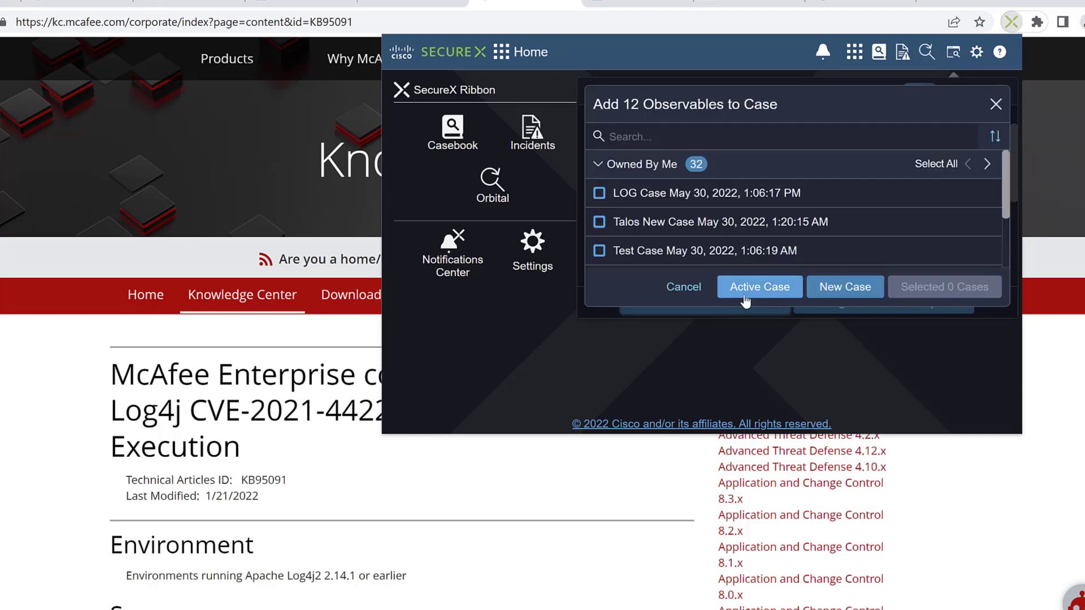
{"action": "left_click", "coordinate": [854, 291]}
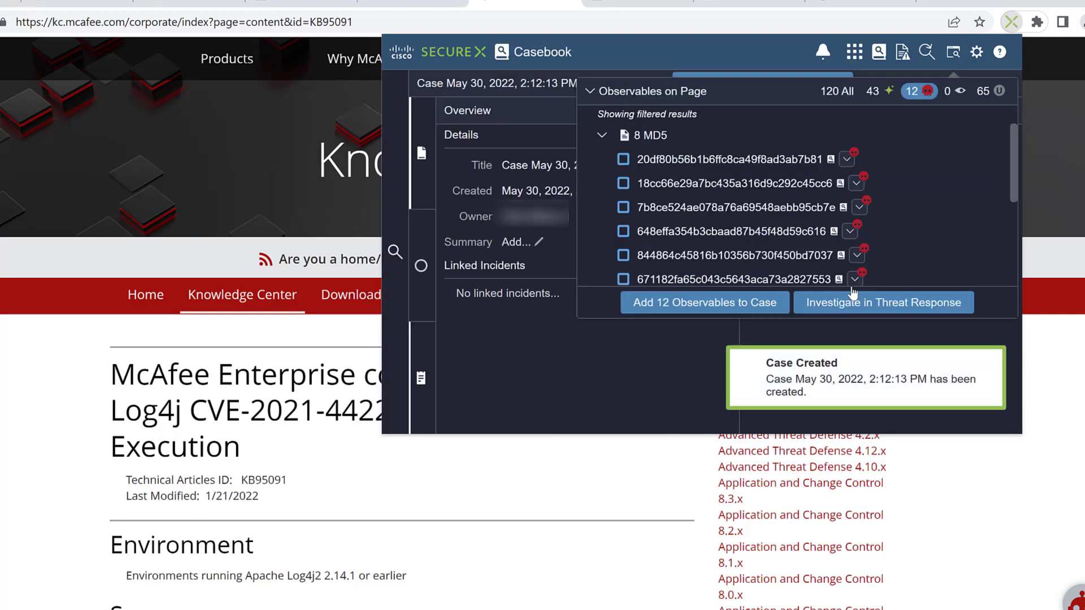
{"action": "left_click", "coordinate": [503, 165]}
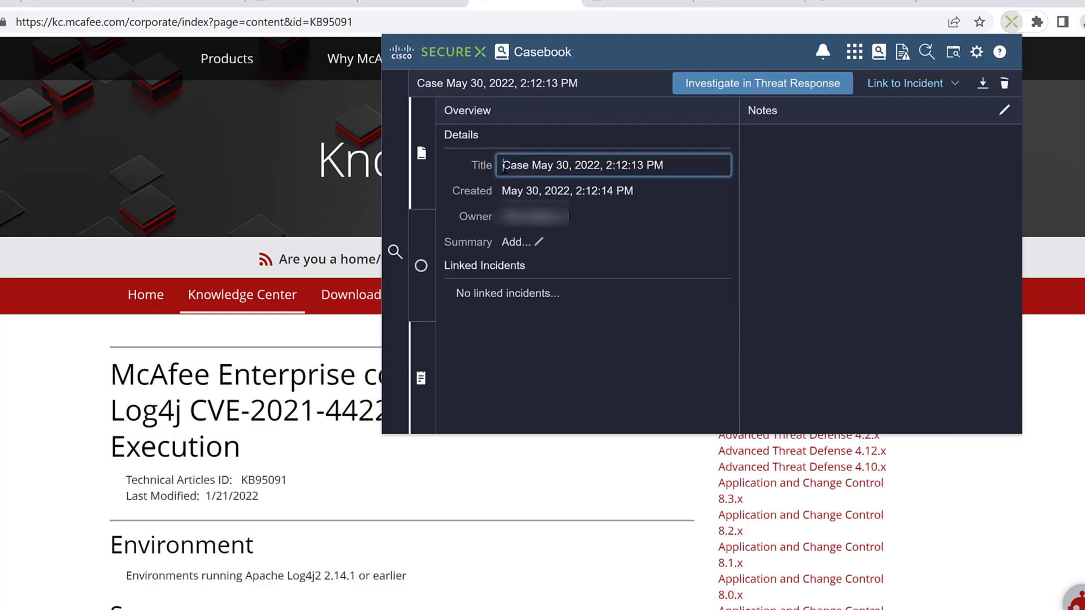
{"action": "type", "text": "LOG4j"}
{"action": "key", "text": "Return"}
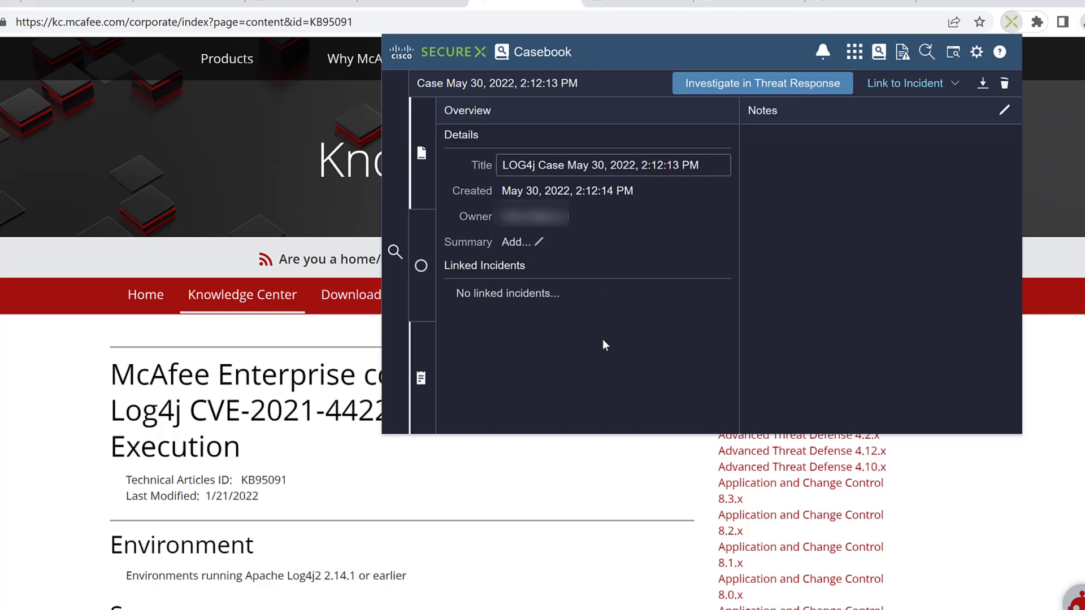
Move the KB95091 article URL from the address bar into the case notes
{"action": "left_click", "coordinate": [34, 24]}
{"action": "key", "text": "ctrl+x"}
{"action": "left_click", "coordinate": [1011, 22]}
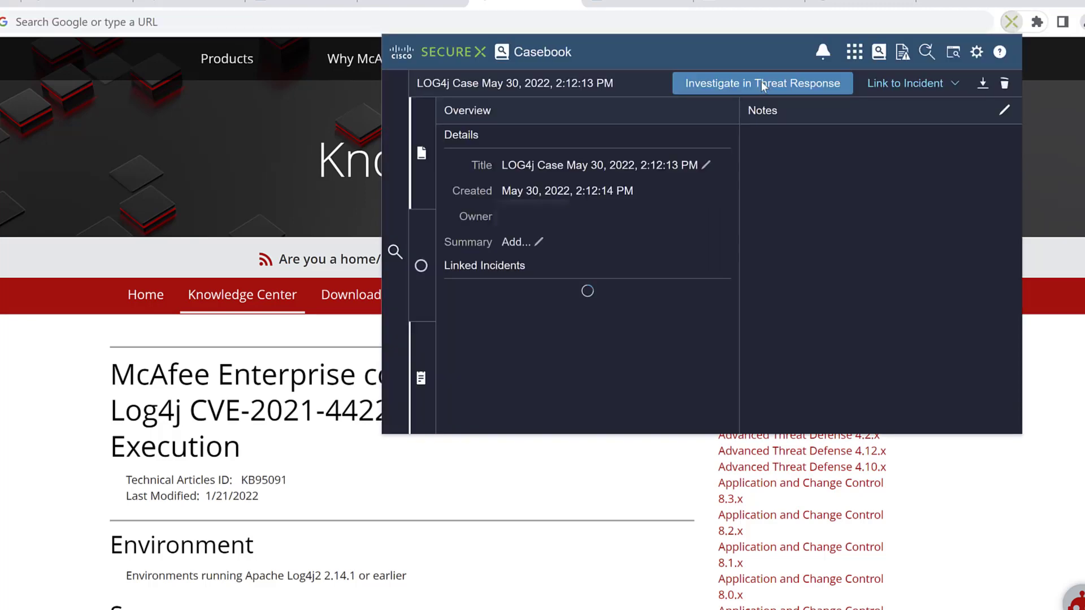
{"action": "left_click", "coordinate": [1004, 109]}
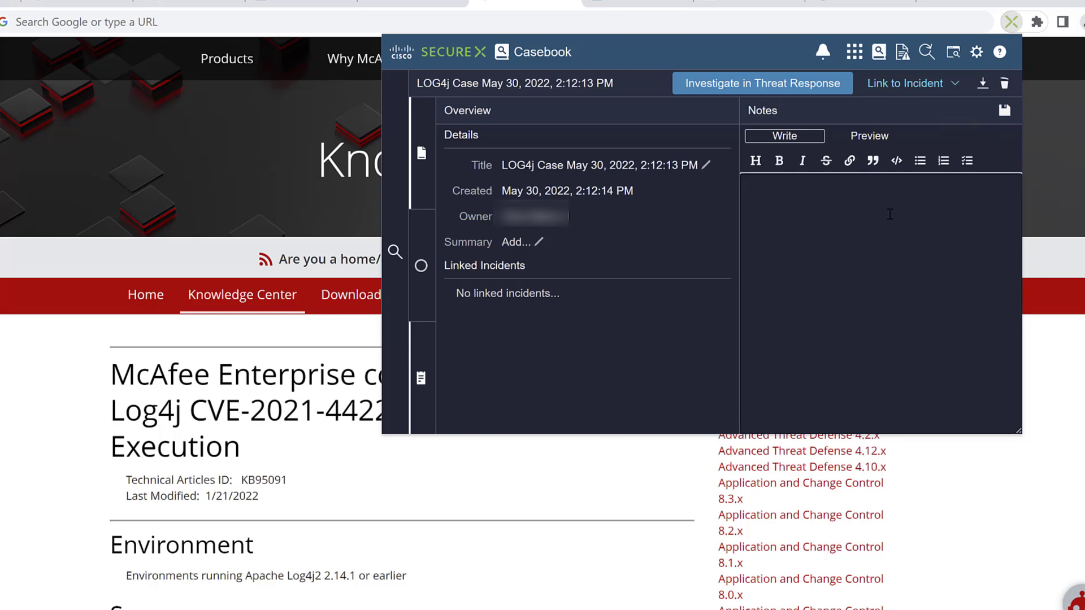
{"action": "key", "text": "ctrl+v"}
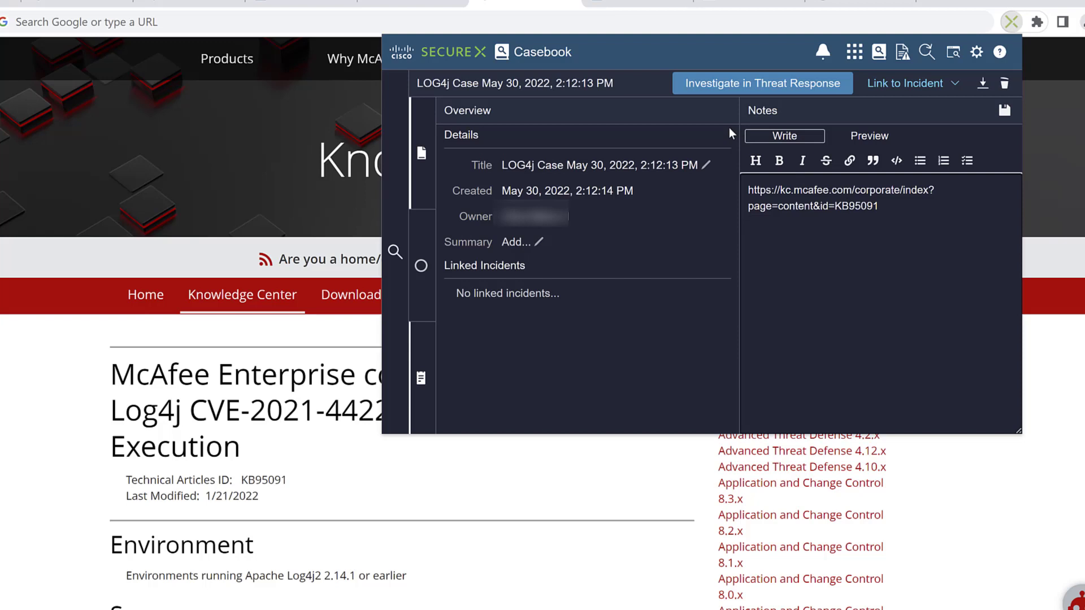
{"action": "left_click", "coordinate": [911, 84]}
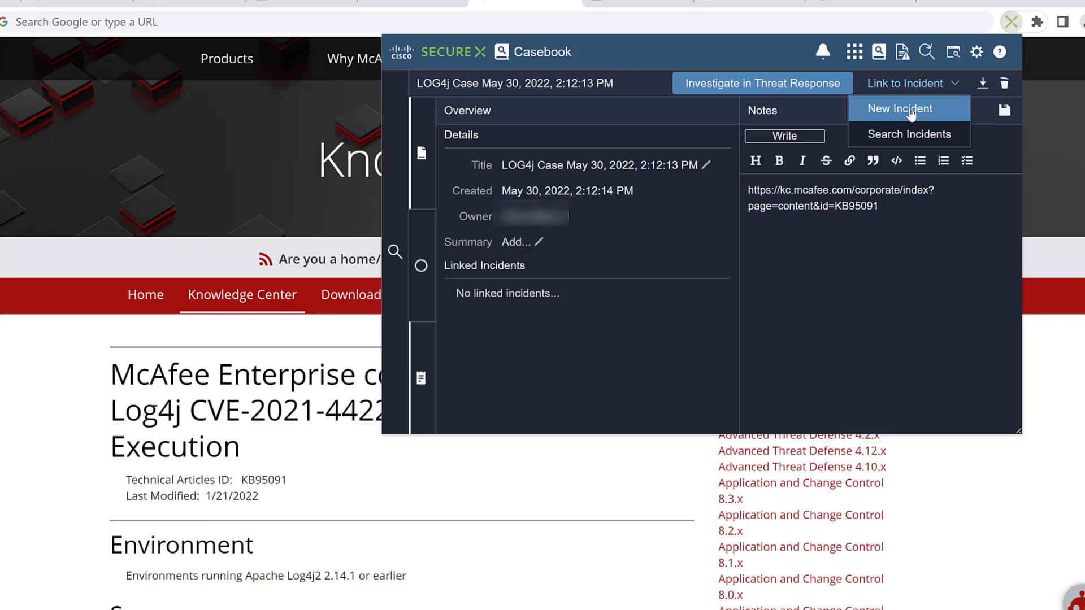
Create a new incident titled 'LOG4J' linked to the LOG4j case
{"action": "left_click", "coordinate": [911, 110]}
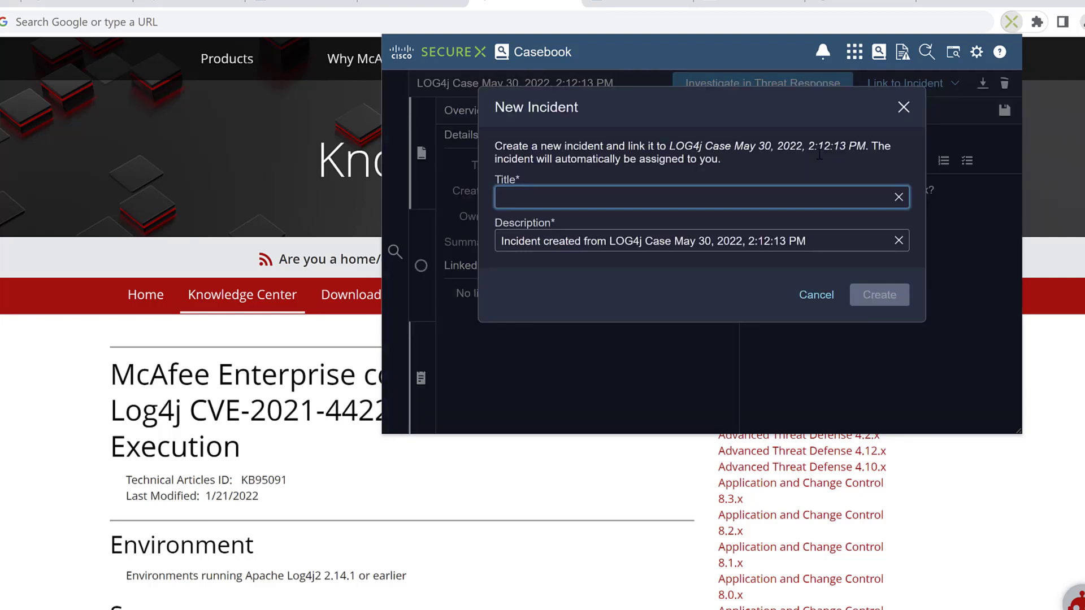
{"action": "type", "text": "LOG4J"}
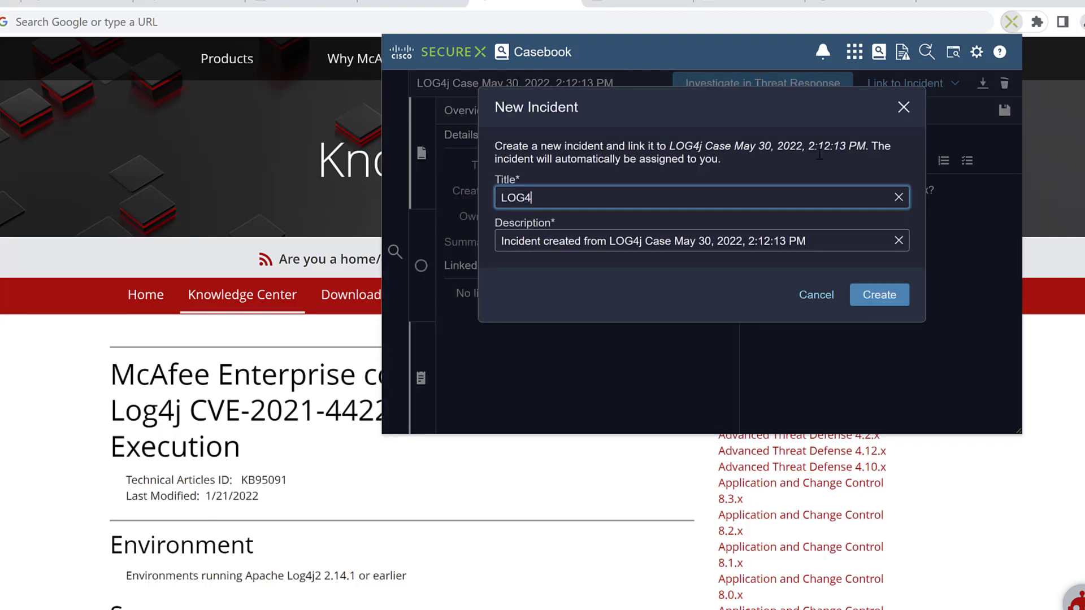
{"action": "left_click", "coordinate": [887, 296]}
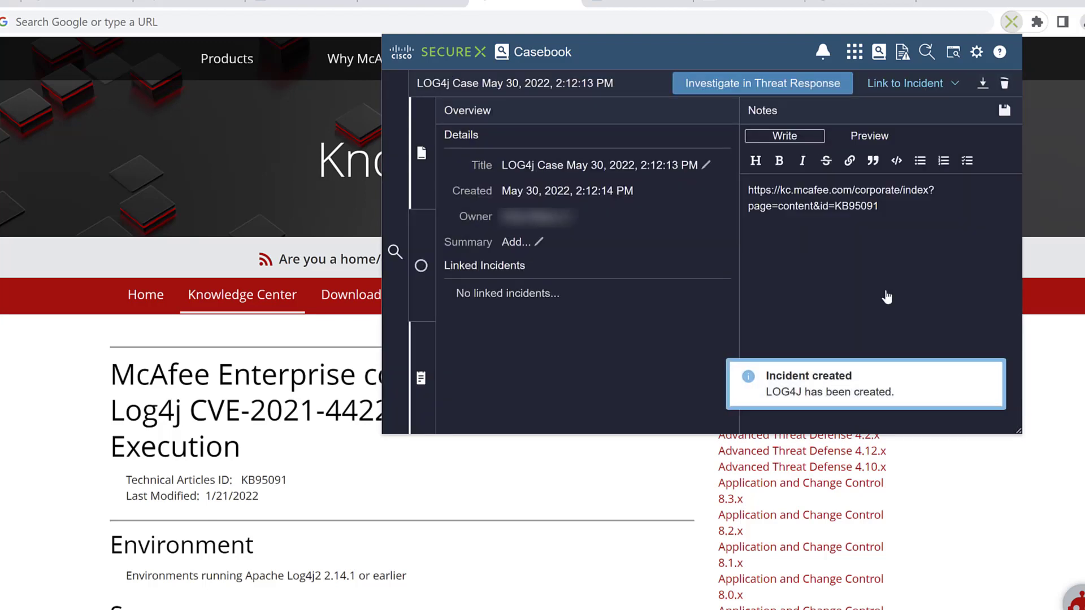